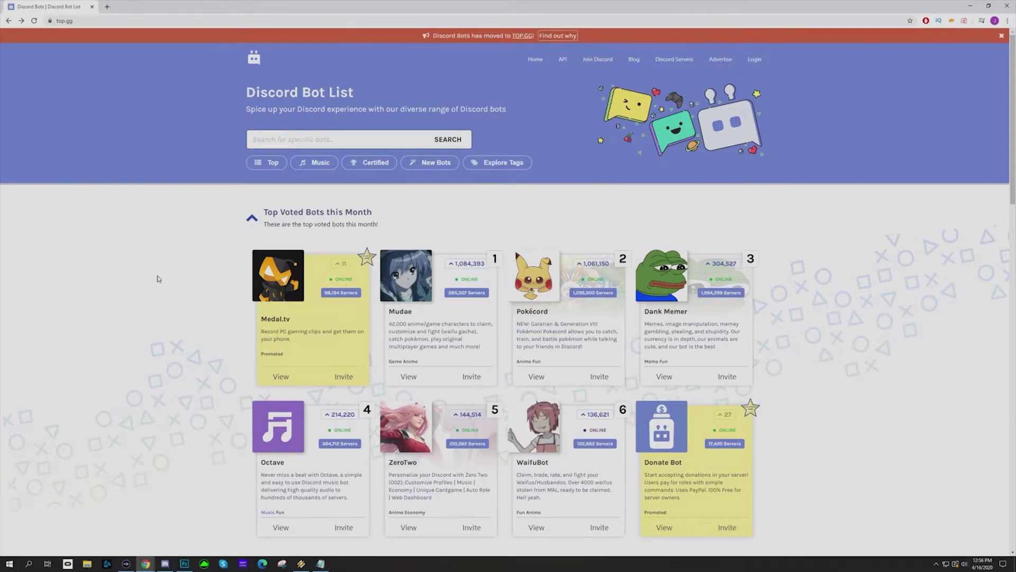
Step: Find Dank Memer among the top bots and authorize it on The JHouse server with the Administrator permission
{"action": "left_click", "coordinate": [273, 163]}
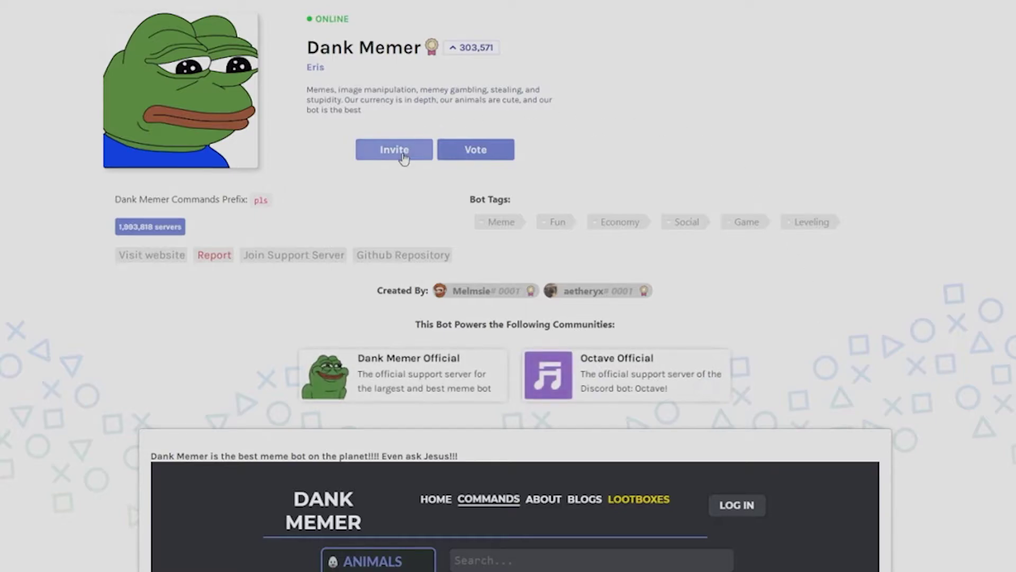
{"action": "left_click", "coordinate": [404, 155]}
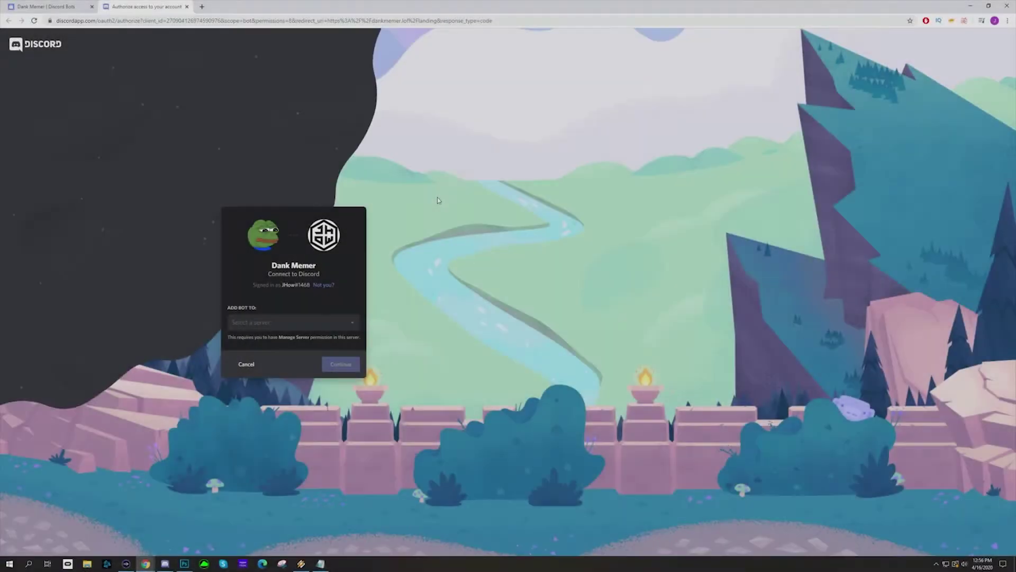
{"action": "left_click", "coordinate": [334, 321]}
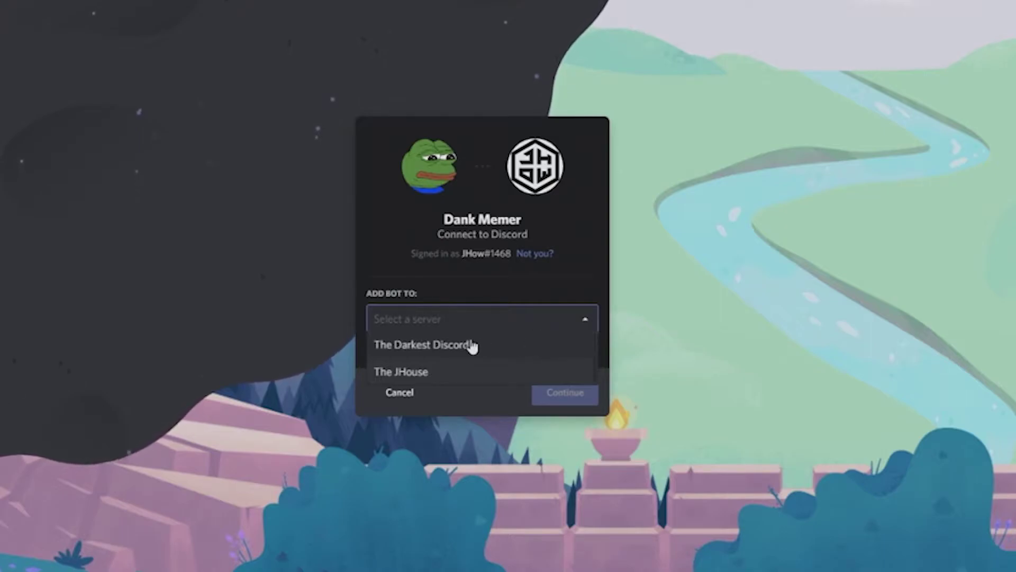
{"action": "left_click", "coordinate": [426, 374]}
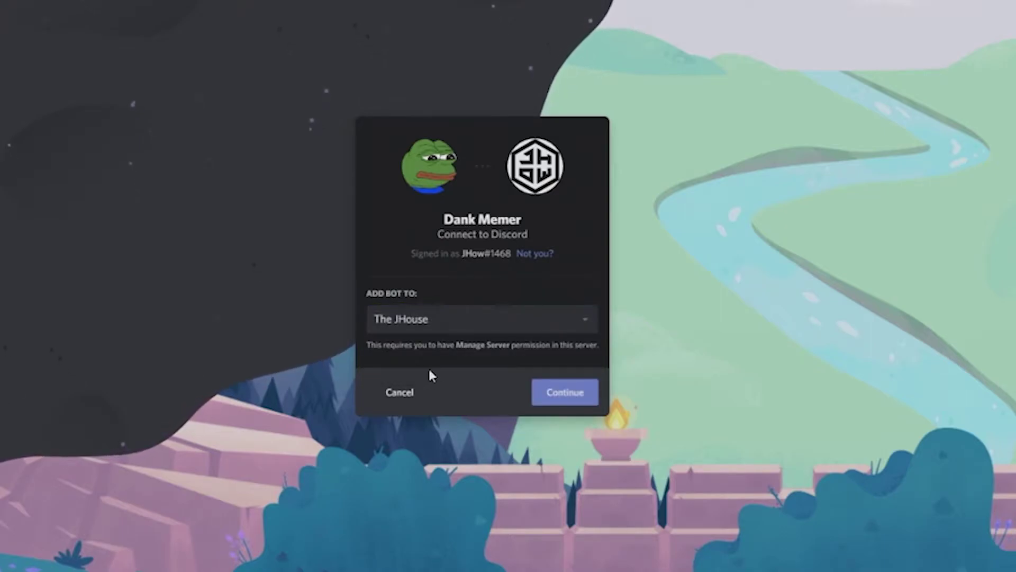
{"action": "left_click", "coordinate": [564, 396]}
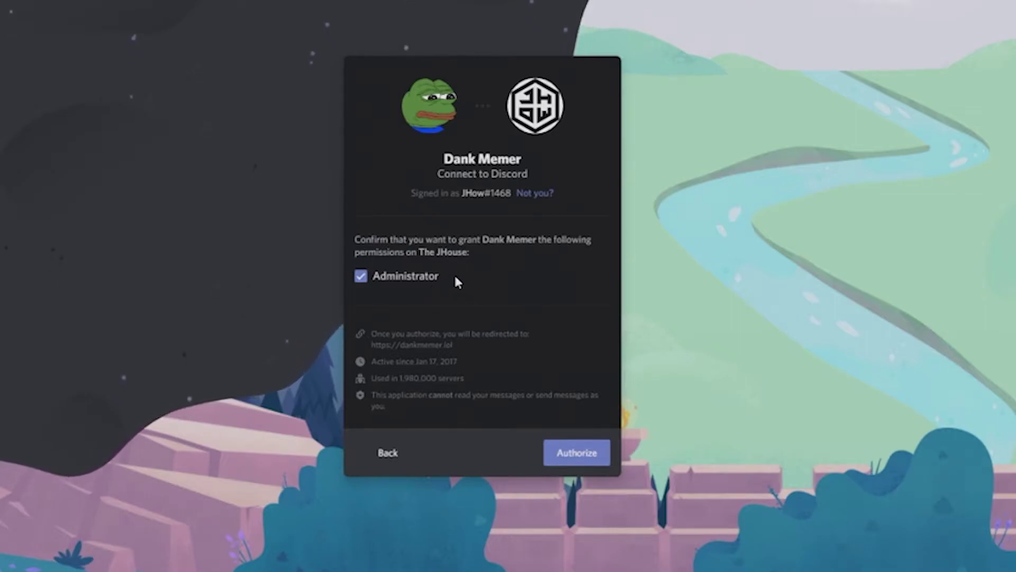
{"action": "left_click", "coordinate": [565, 456]}
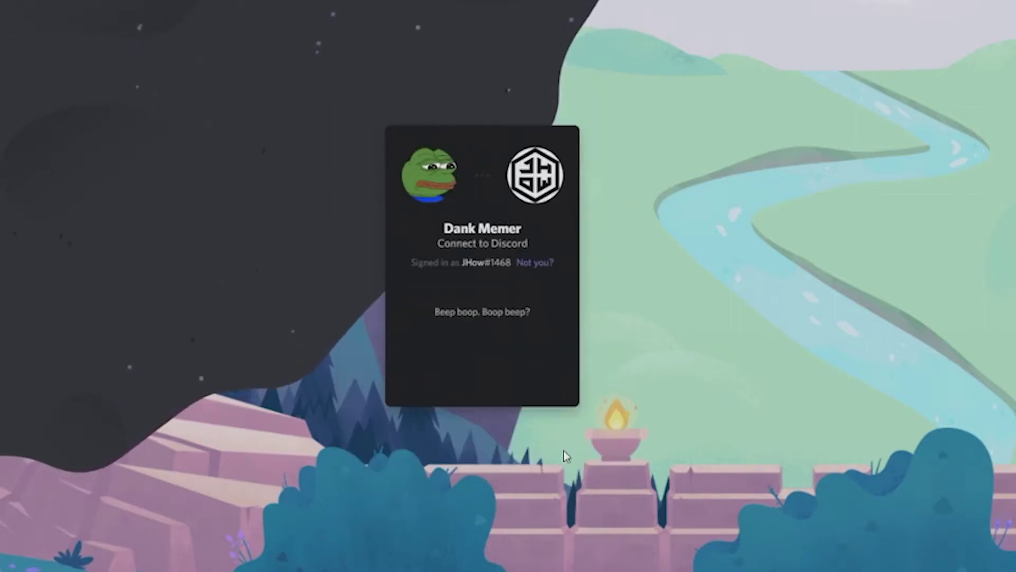
{"action": "left_click", "coordinate": [395, 353]}
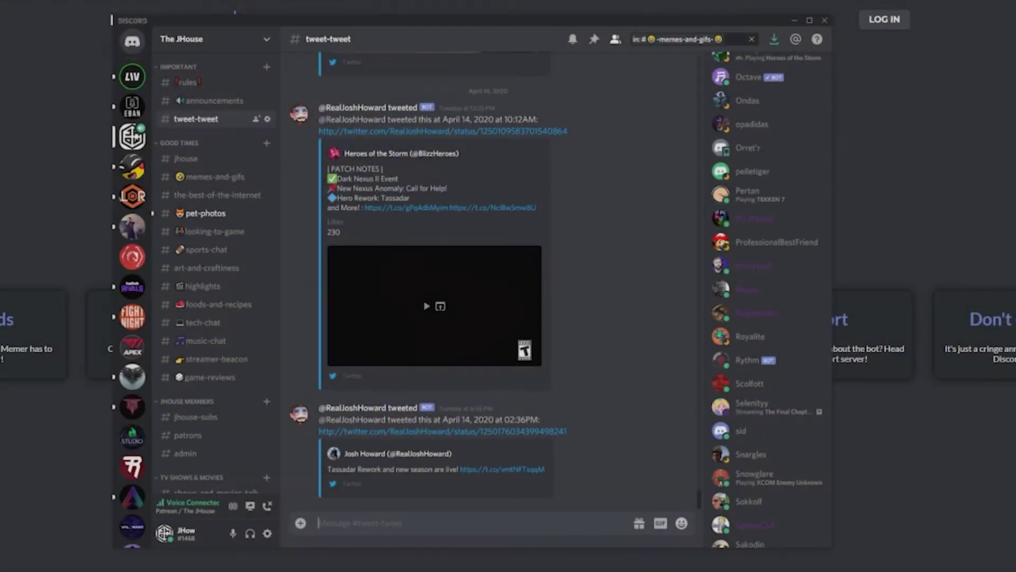
Step: Look through The JHouse server's member list in Discord for the bots that have been added
{"action": "scroll", "coordinate": [763, 349], "scroll_direction": "up", "scroll_amount": 7}
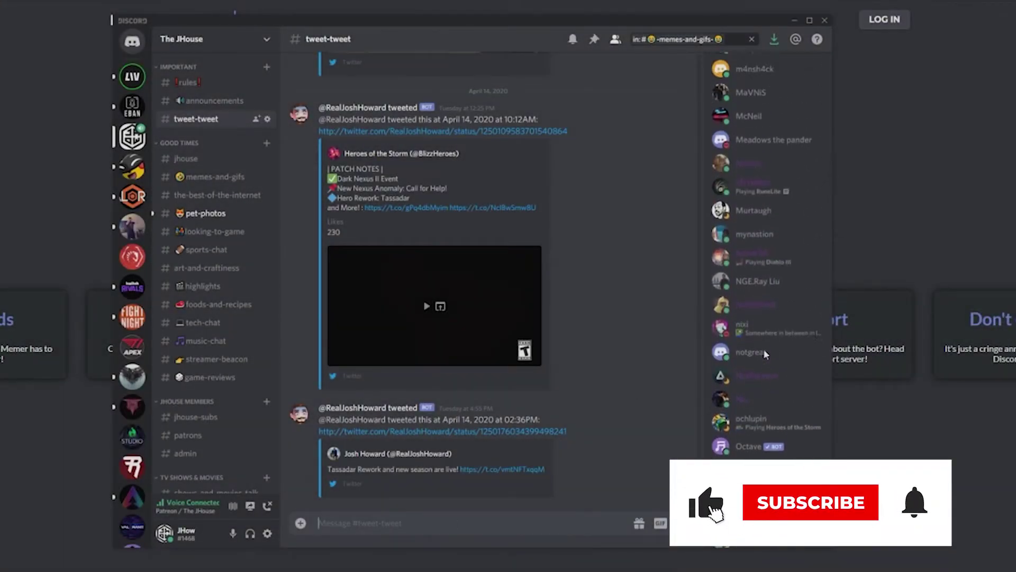
{"action": "scroll", "coordinate": [770, 365], "scroll_direction": "down", "scroll_amount": 3}
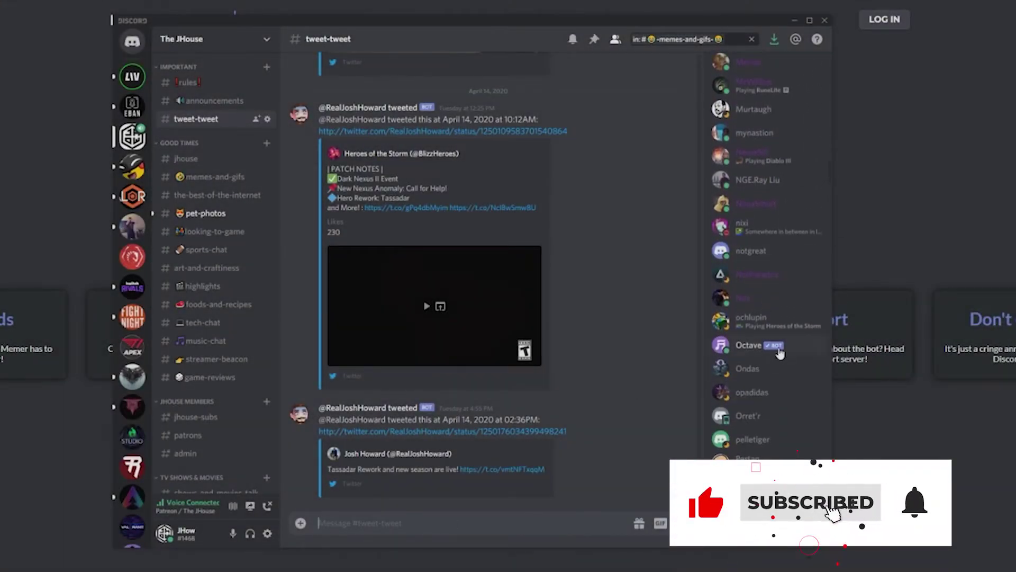
{"action": "scroll", "coordinate": [778, 352], "scroll_direction": "down", "scroll_amount": 8}
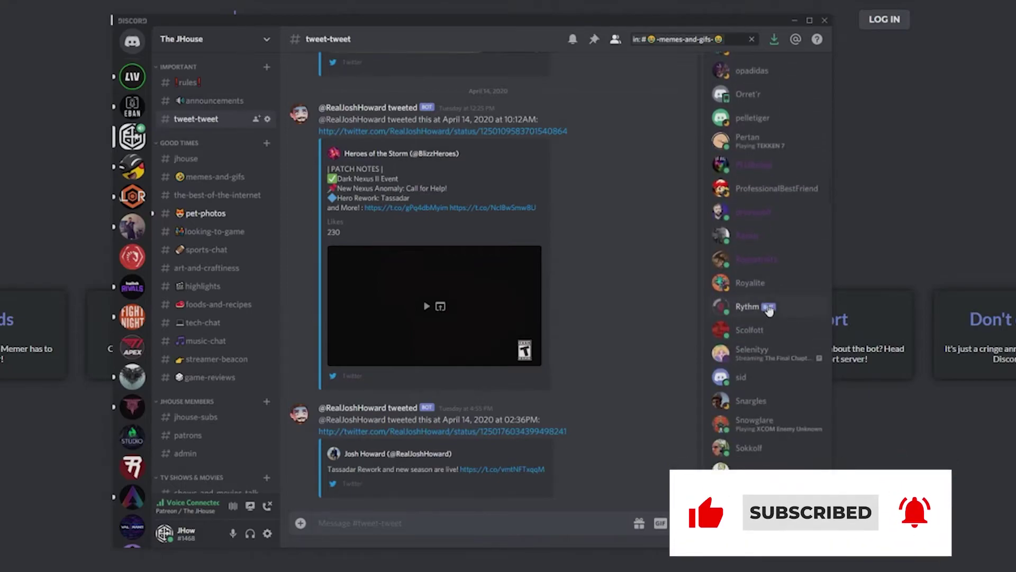
{"action": "scroll", "coordinate": [762, 392], "scroll_direction": "up", "scroll_amount": 12}
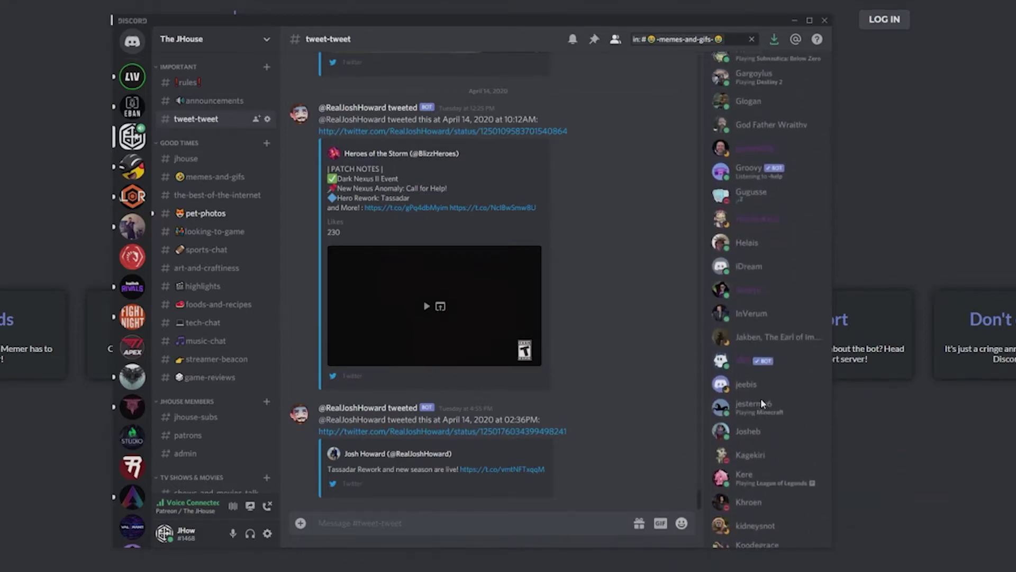
{"action": "scroll", "coordinate": [764, 375], "scroll_direction": "up", "scroll_amount": 10}
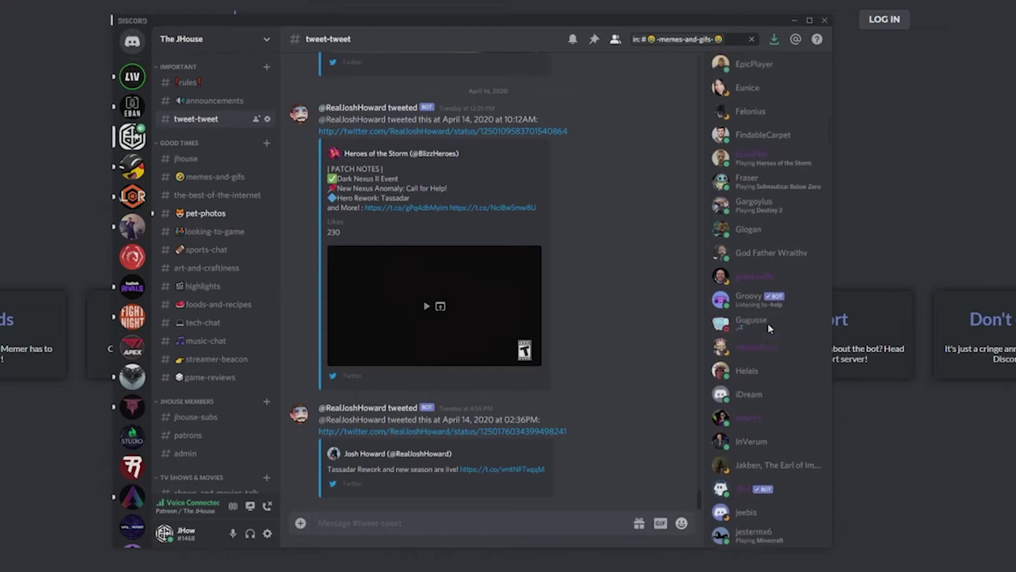
{"action": "scroll", "coordinate": [761, 343], "scroll_direction": "up", "scroll_amount": 3}
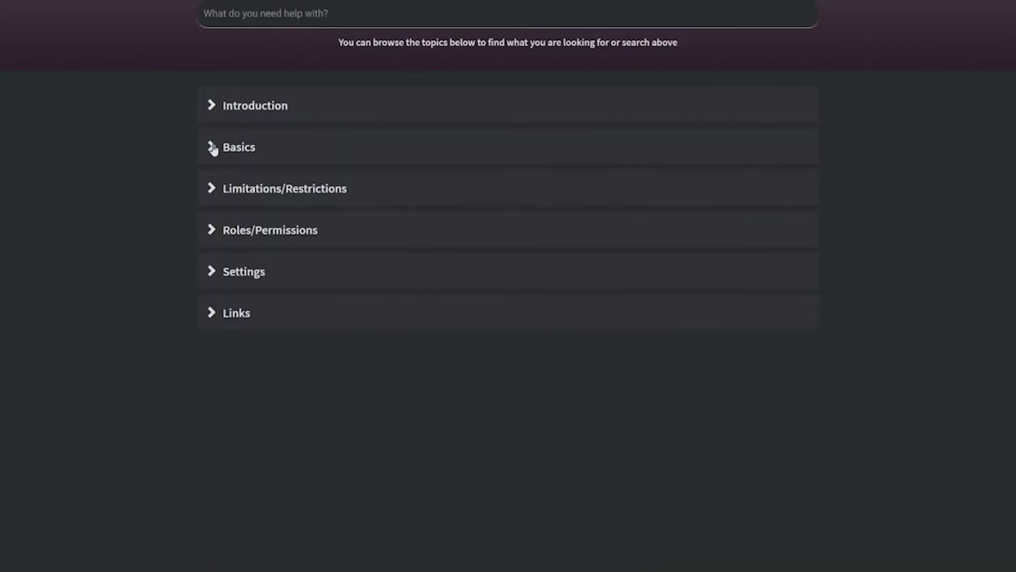
Step: Read how to play a song under Basics in the Rythm FAQ, and check the Introduction topics
{"action": "left_click", "coordinate": [212, 150]}
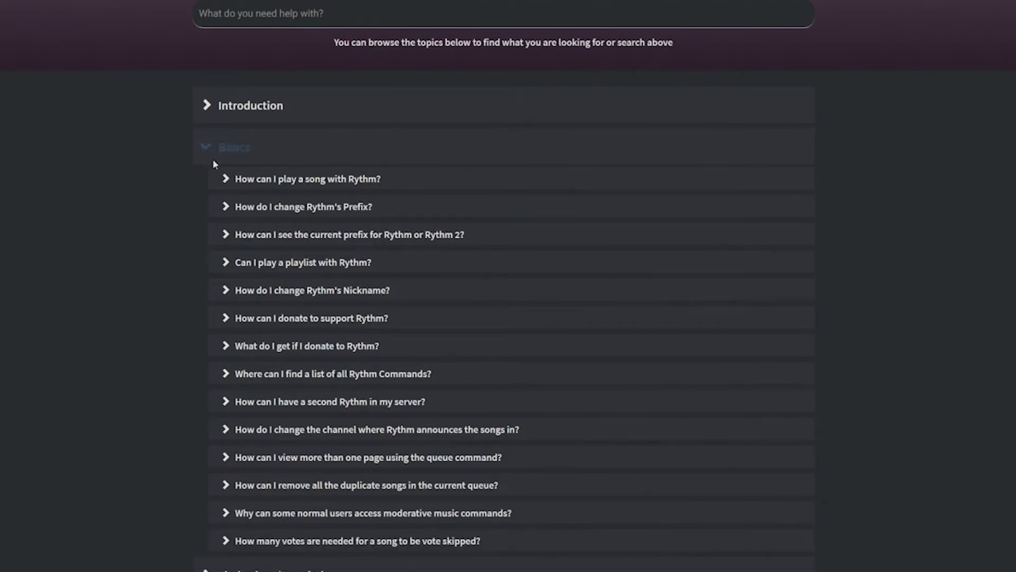
{"action": "left_click", "coordinate": [225, 179]}
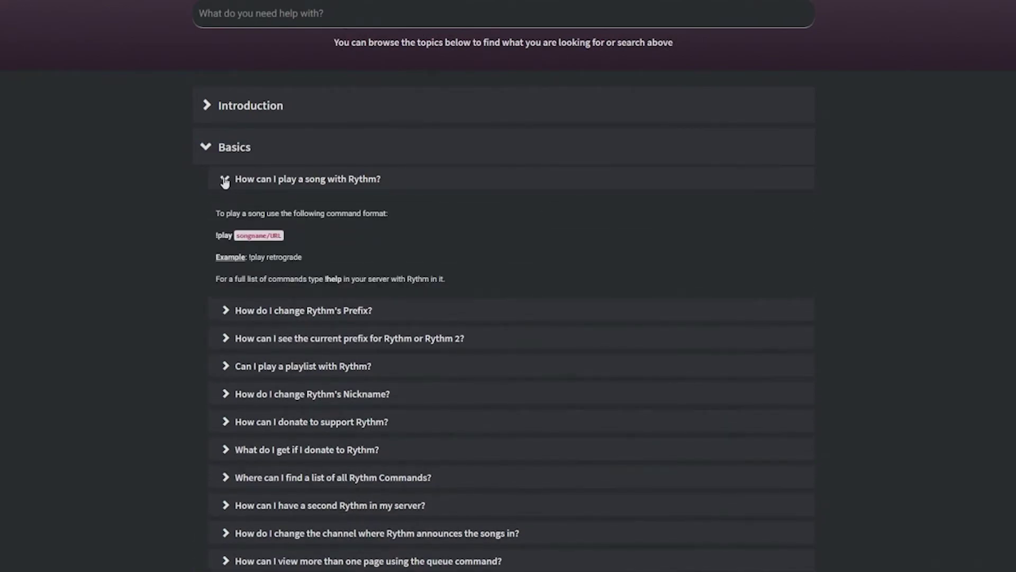
{"action": "left_click", "coordinate": [211, 149]}
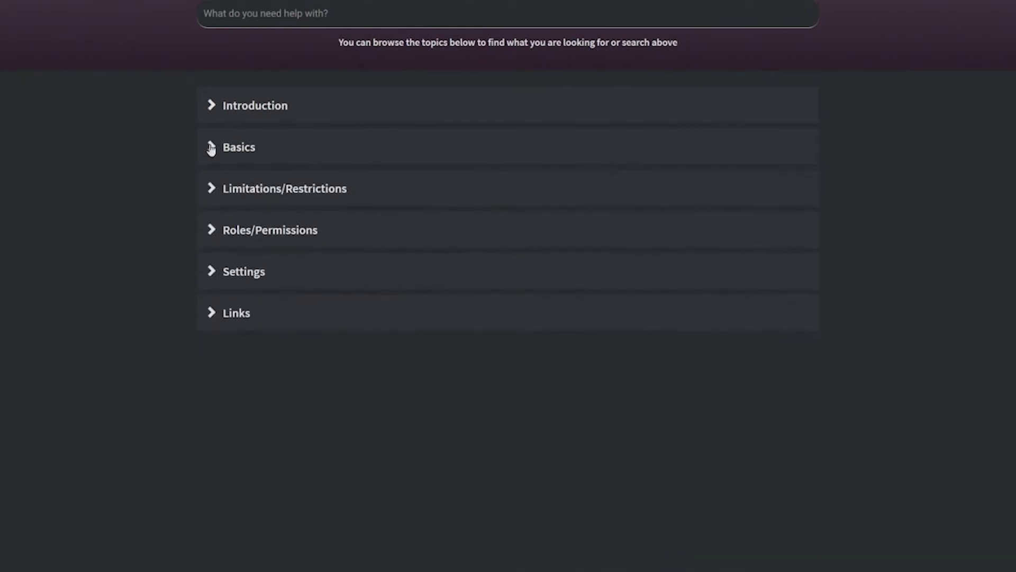
{"action": "left_click", "coordinate": [211, 111]}
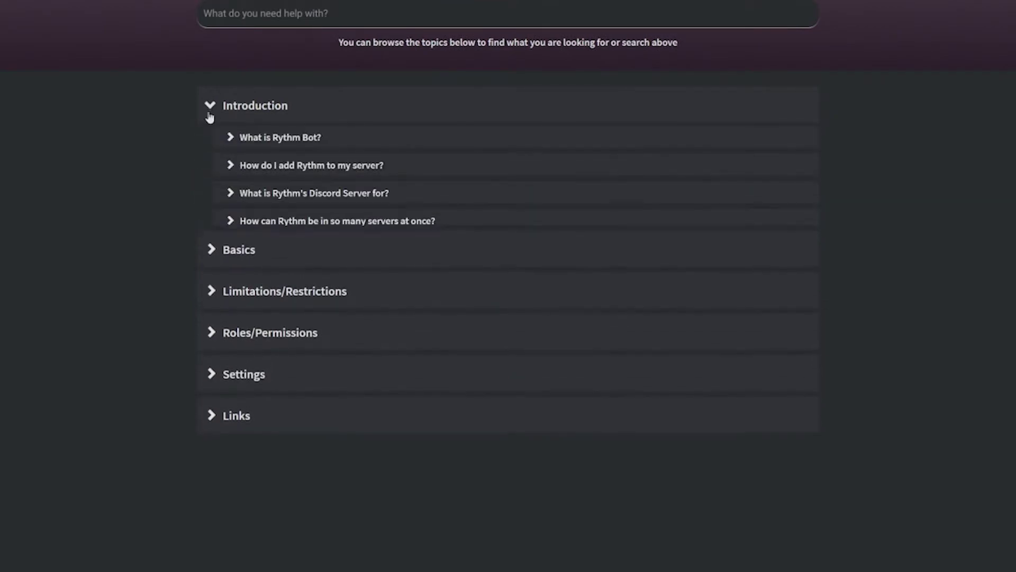
{"action": "left_click", "coordinate": [210, 114]}
Step: View Dank Memer's command list on its website, checking the Config and Animals categories
{"action": "left_click", "coordinate": [127, 6]}
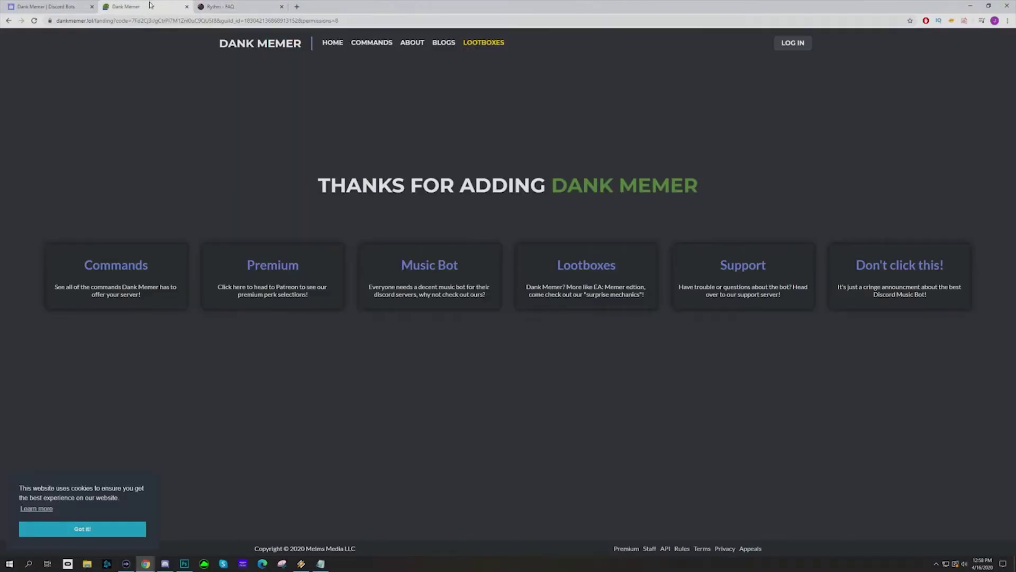
{"action": "left_click", "coordinate": [372, 45]}
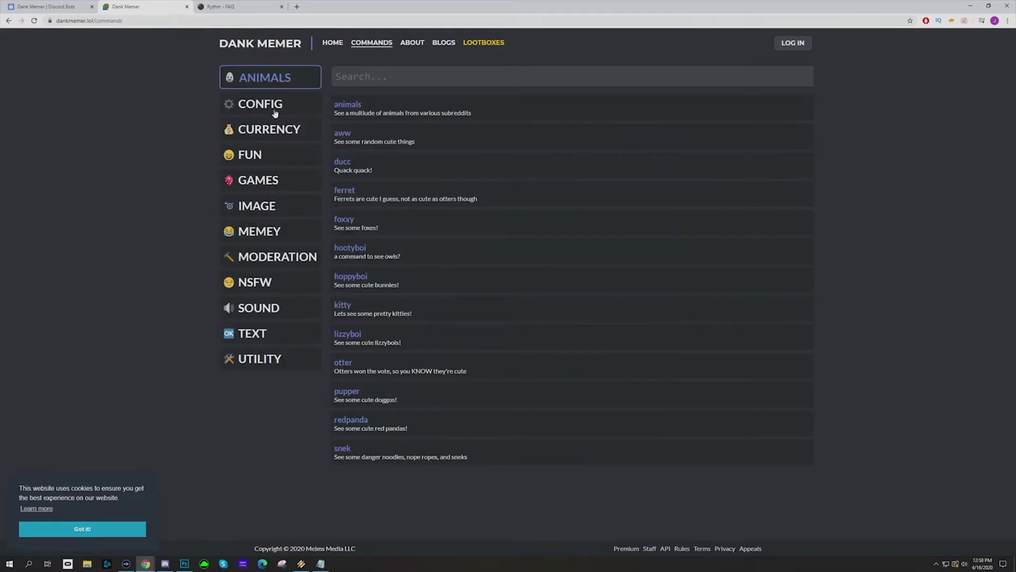
{"action": "left_click", "coordinate": [275, 107]}
{"action": "left_click", "coordinate": [288, 79]}
Step: Switch to Discord and enter !play as a draft message in the tweet-tweet channel
{"action": "left_click", "coordinate": [165, 564]}
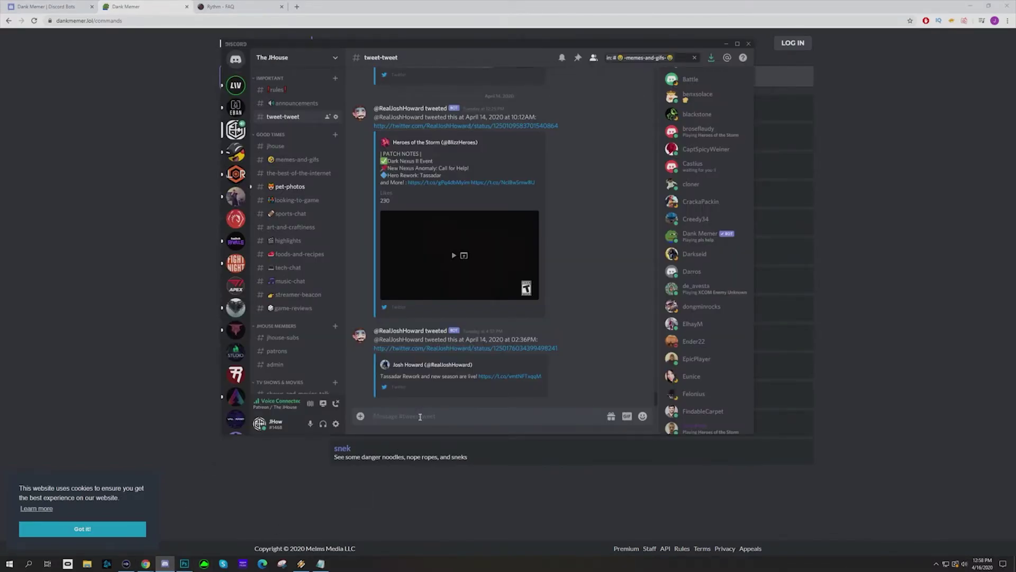
{"action": "left_click", "coordinate": [420, 417]}
{"action": "type", "text": "!play"}
Step: Review the Limitations/Restrictions and Basics topics in the Rythm FAQ
{"action": "left_click", "coordinate": [241, 6]}
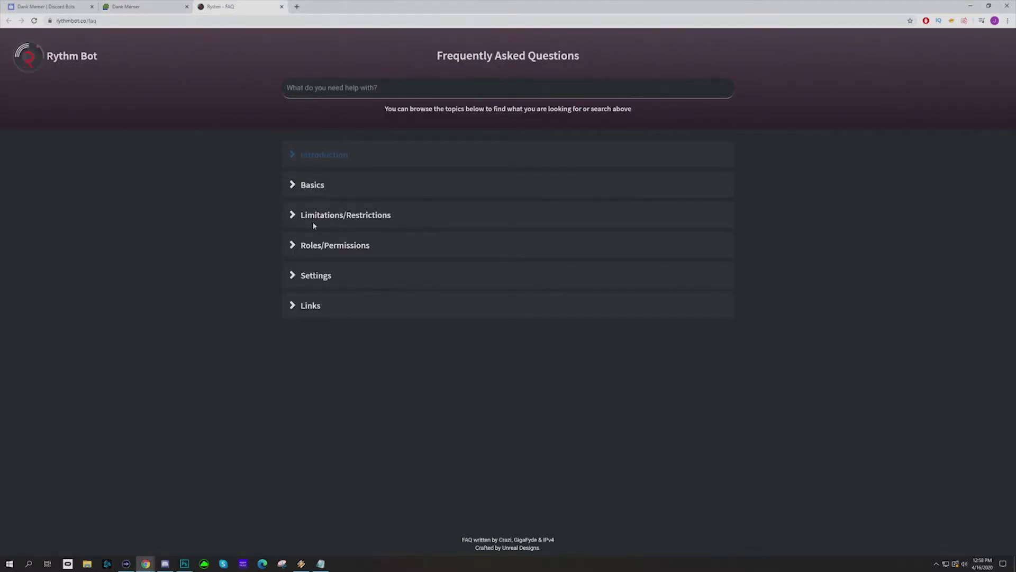
{"action": "left_click", "coordinate": [296, 214]}
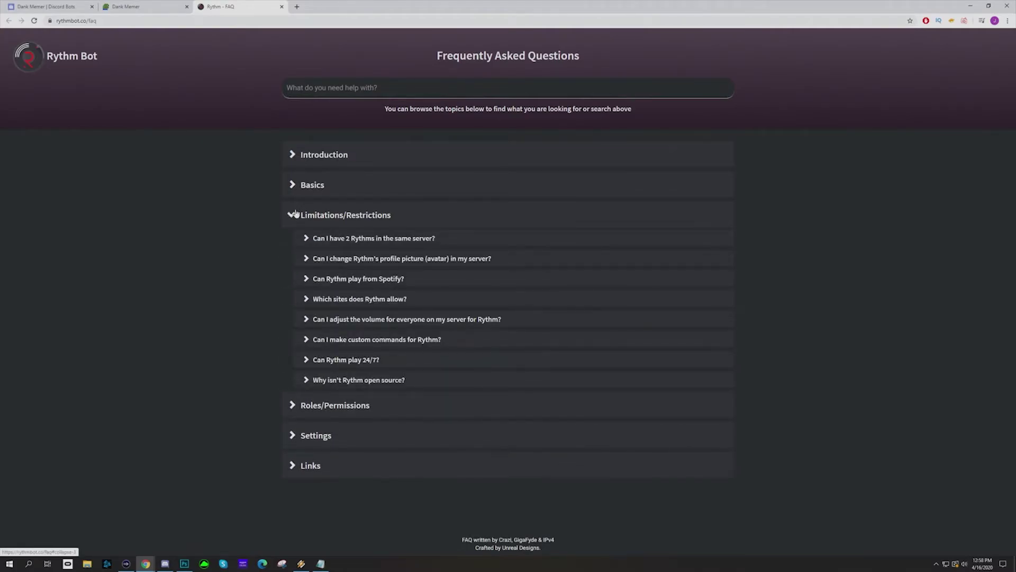
{"action": "left_click", "coordinate": [295, 215]}
{"action": "left_click", "coordinate": [298, 184]}
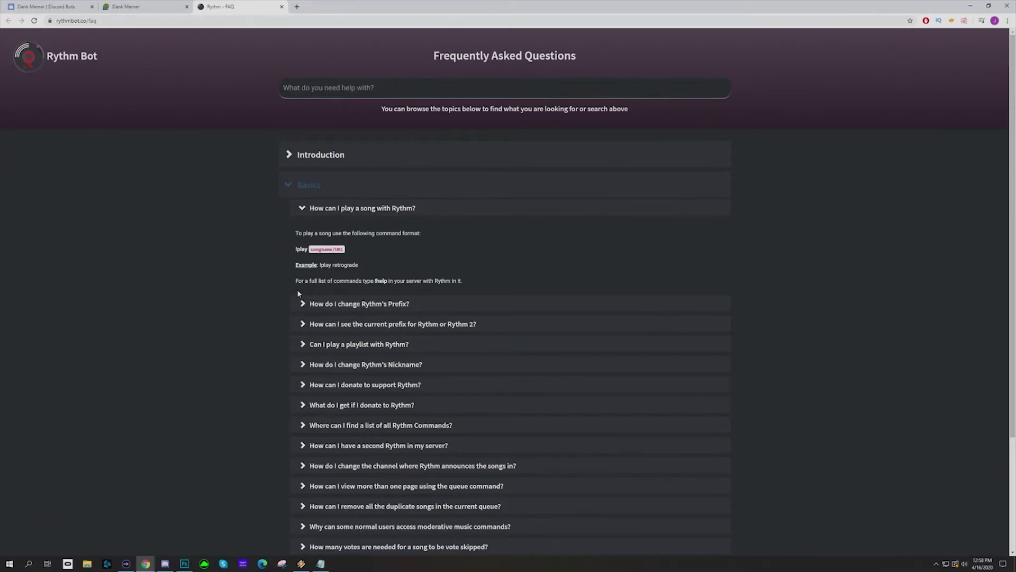
{"action": "left_click", "coordinate": [292, 191]}
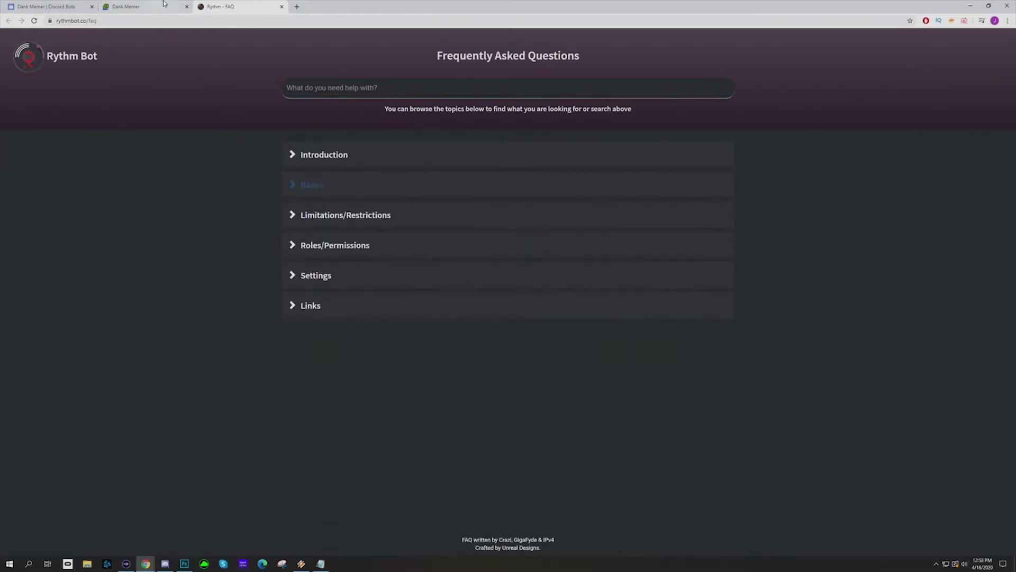
Step: Revisit Dank Memer's command list, then switch to Discord and activate the tweet-tweet channel's message box
{"action": "key", "text": "ctrl+shift+Tab"}
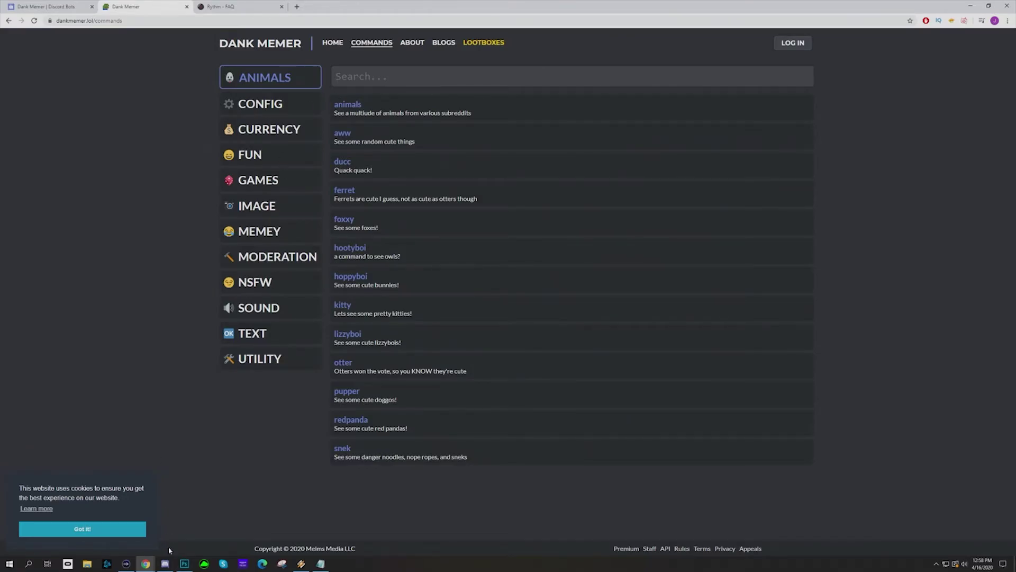
{"action": "left_click", "coordinate": [165, 563]}
{"action": "right_click", "coordinate": [165, 564]}
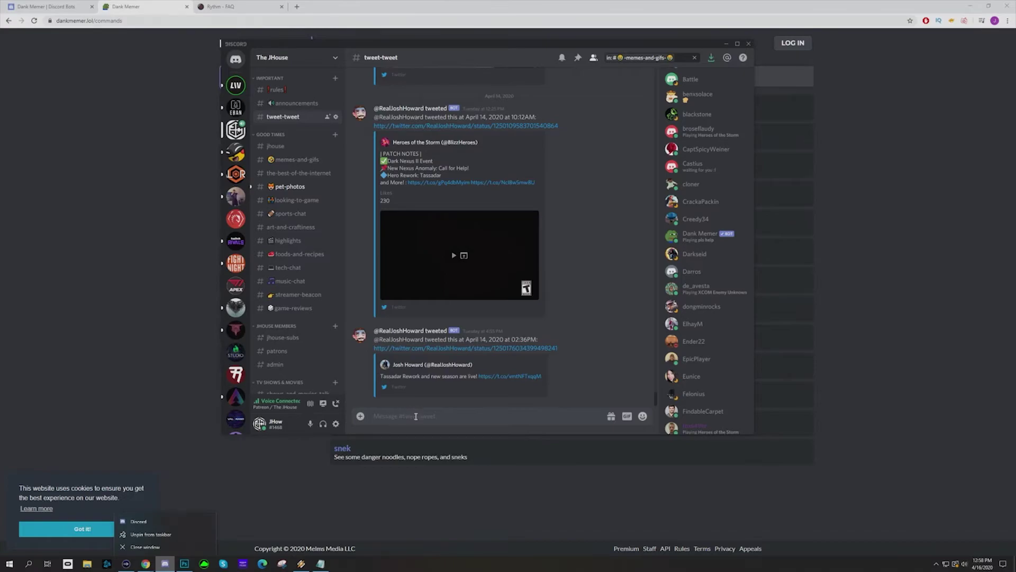
{"action": "left_click", "coordinate": [416, 416]}
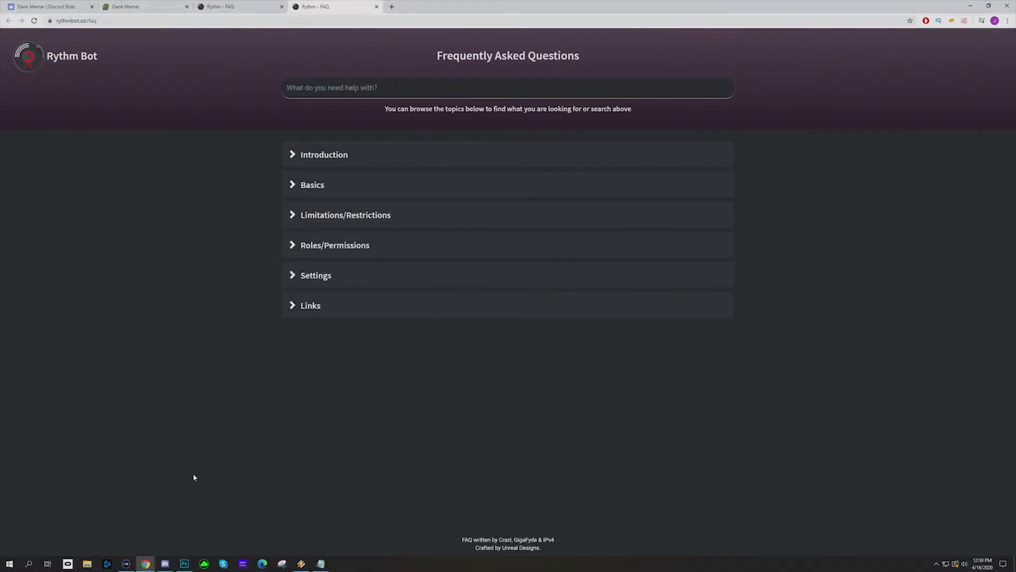
Step: Switch from the browser to Discord and open The JHouse server's tweet-tweet channel
{"action": "left_click", "coordinate": [173, 559]}
{"action": "left_click", "coordinate": [189, 522]}
{"action": "left_click", "coordinate": [165, 564]}
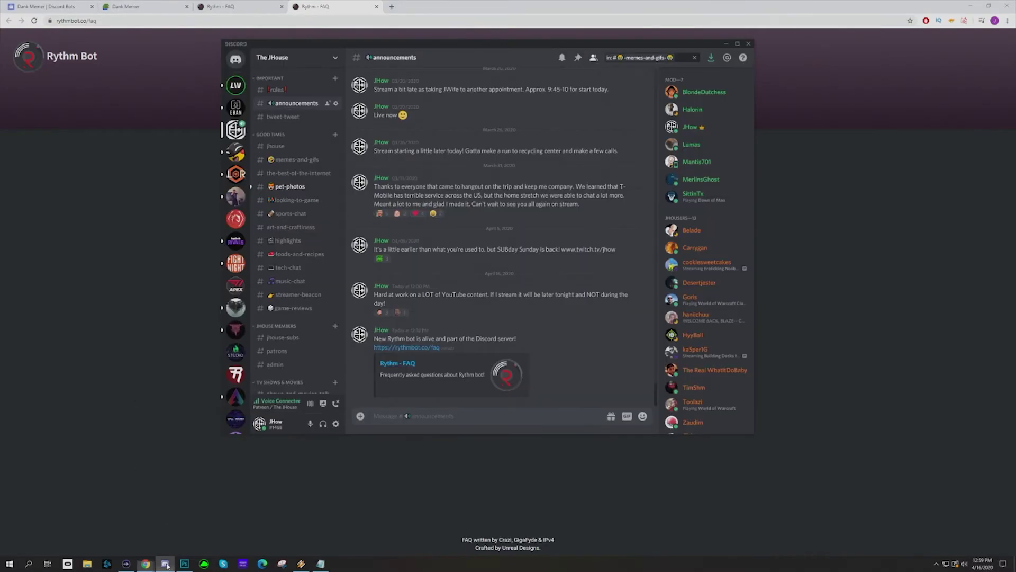
{"action": "left_click", "coordinate": [290, 117]}
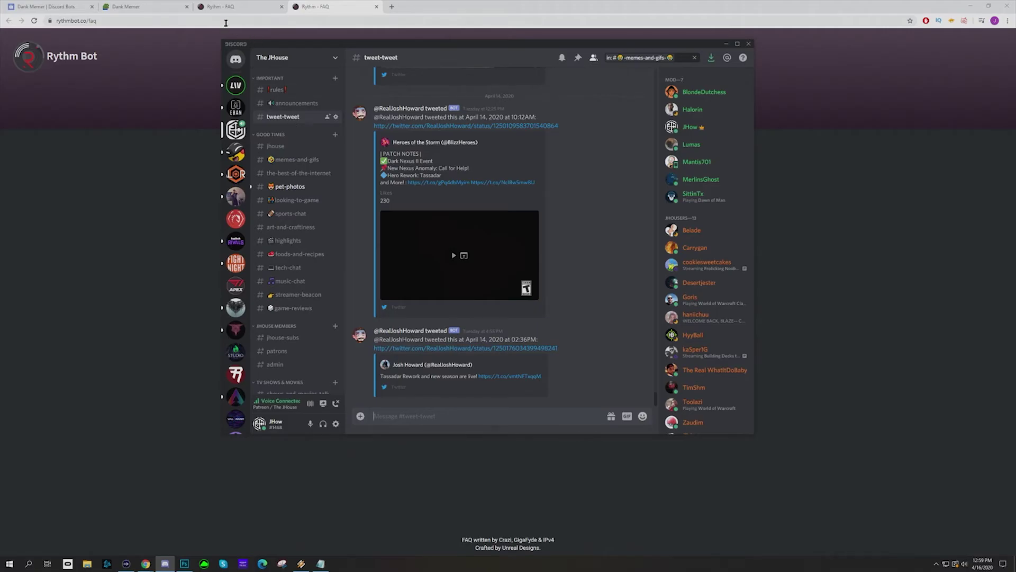
Step: Return to the top-voted Discord bots list in the browser and open the promoted MEE6 bot's website
{"action": "left_click", "coordinate": [159, 153]}
{"action": "key", "text": "ctrl+1"}
{"action": "key", "text": "alt+Left"}
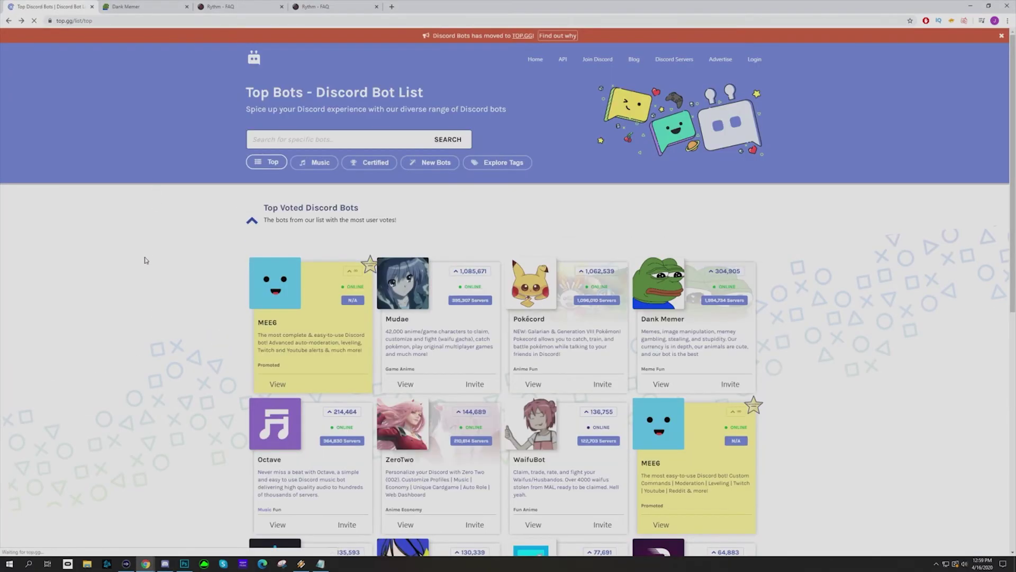
{"action": "scroll", "coordinate": [137, 289], "scroll_direction": "down", "scroll_amount": 1}
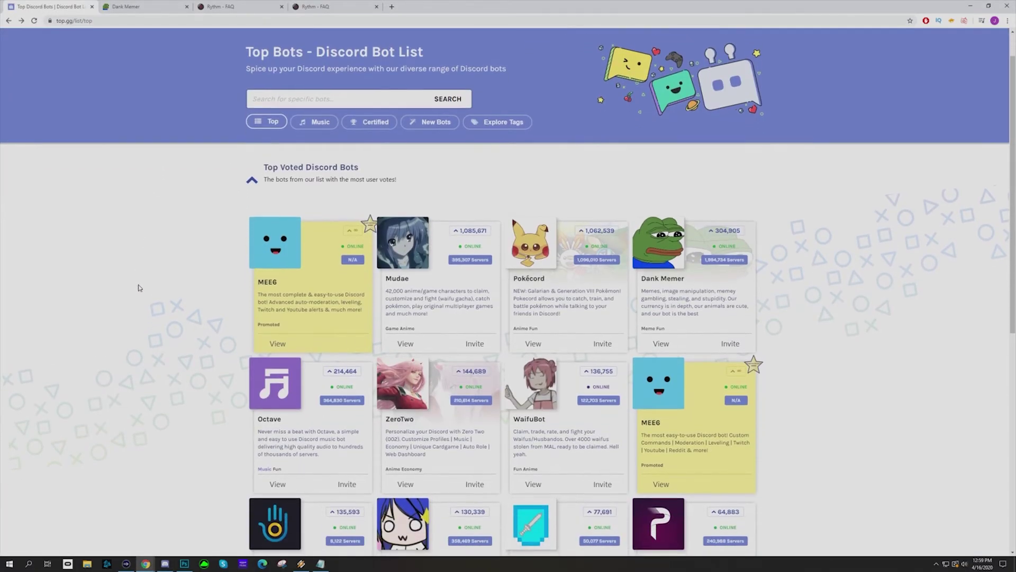
{"action": "scroll", "coordinate": [138, 290], "scroll_direction": "down", "scroll_amount": 1}
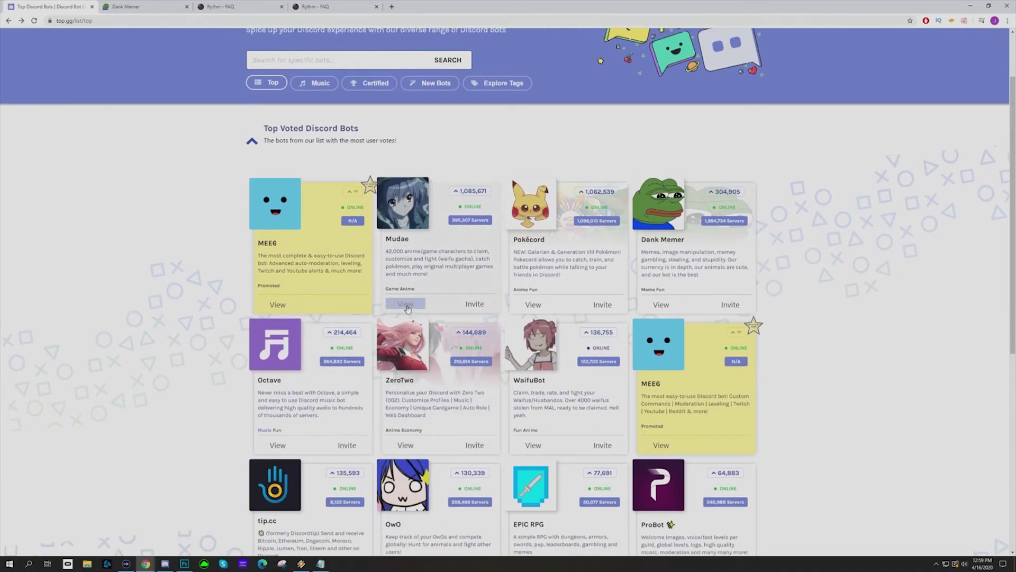
{"action": "left_click", "coordinate": [279, 307]}
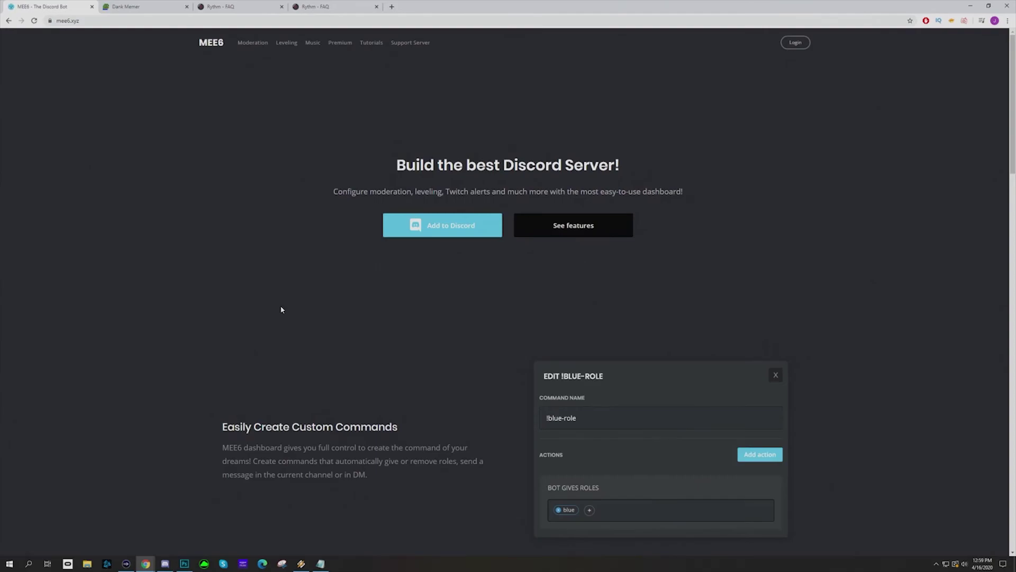